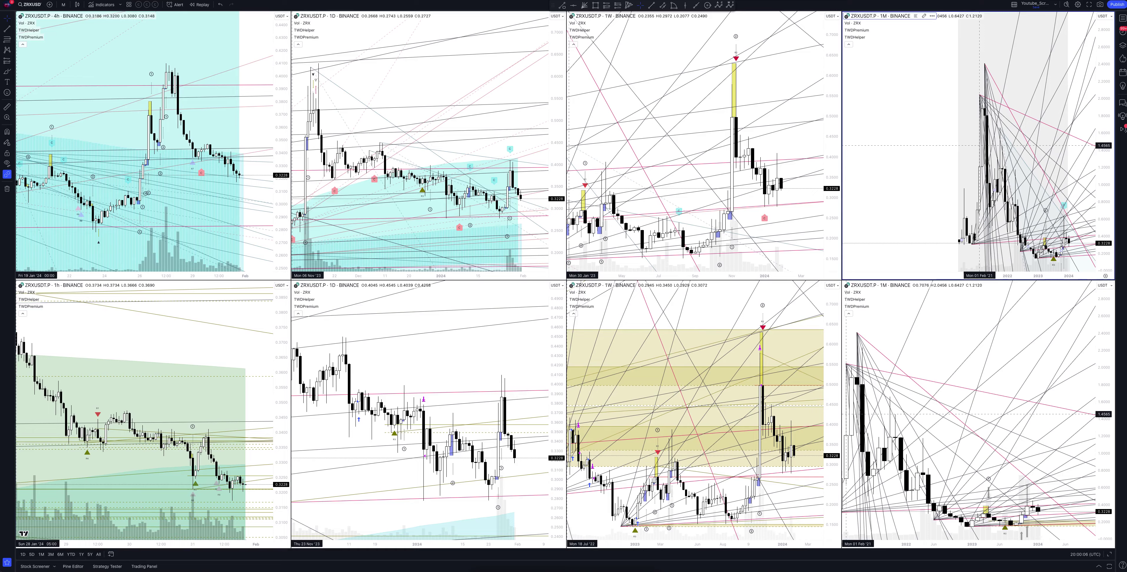
# View the upper and lower monthly charts full-size in turn, then restore the eight-chart grid
pyautogui.click(1109, 554)
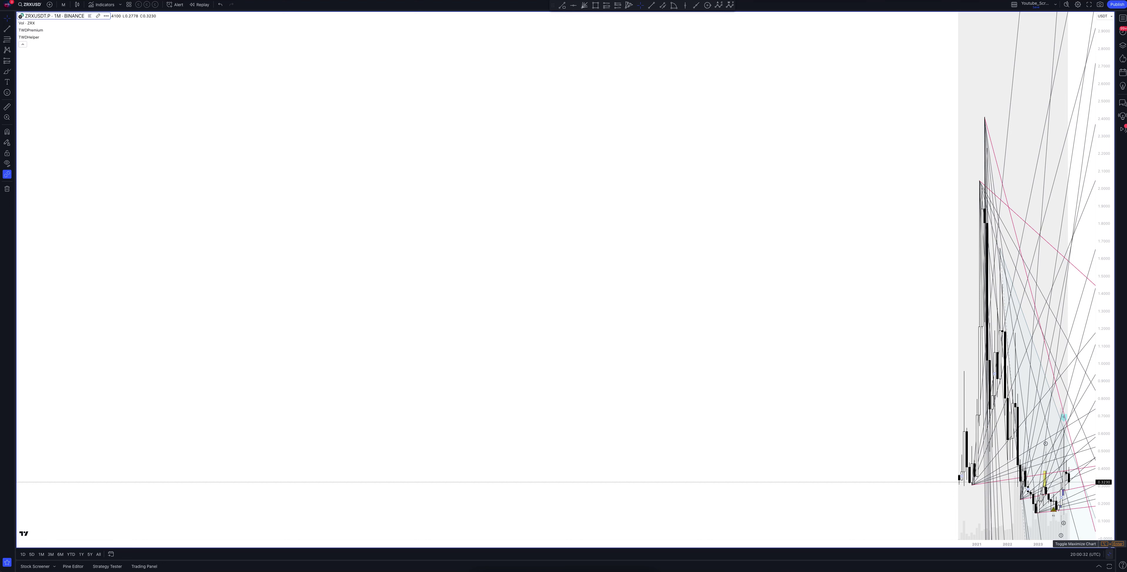
pyautogui.click(1110, 555)
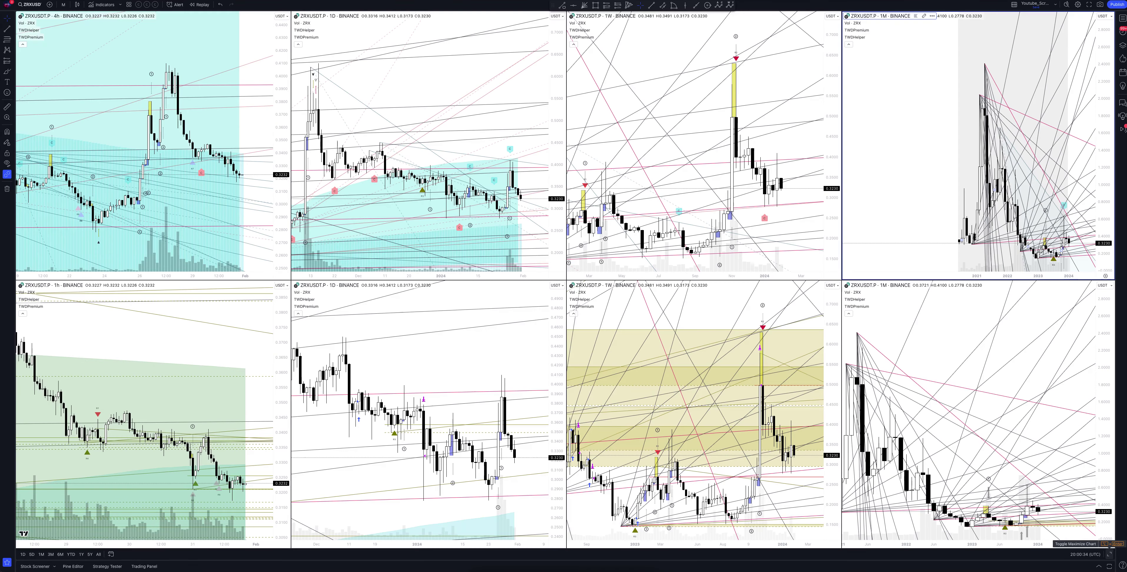
pyautogui.click(985, 437)
pyautogui.click(1110, 554)
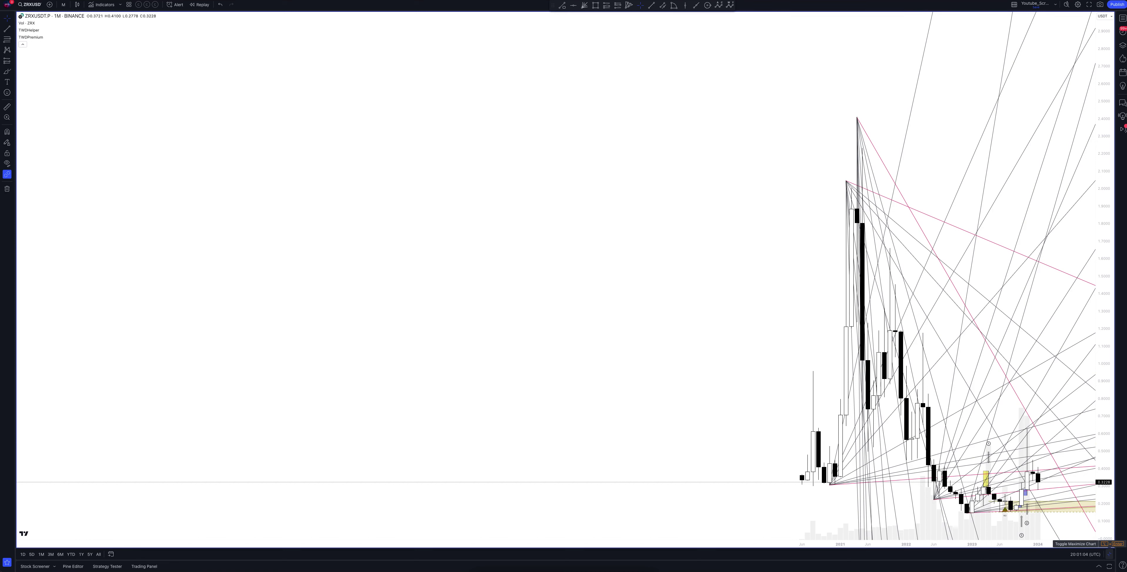
pyautogui.click(1110, 554)
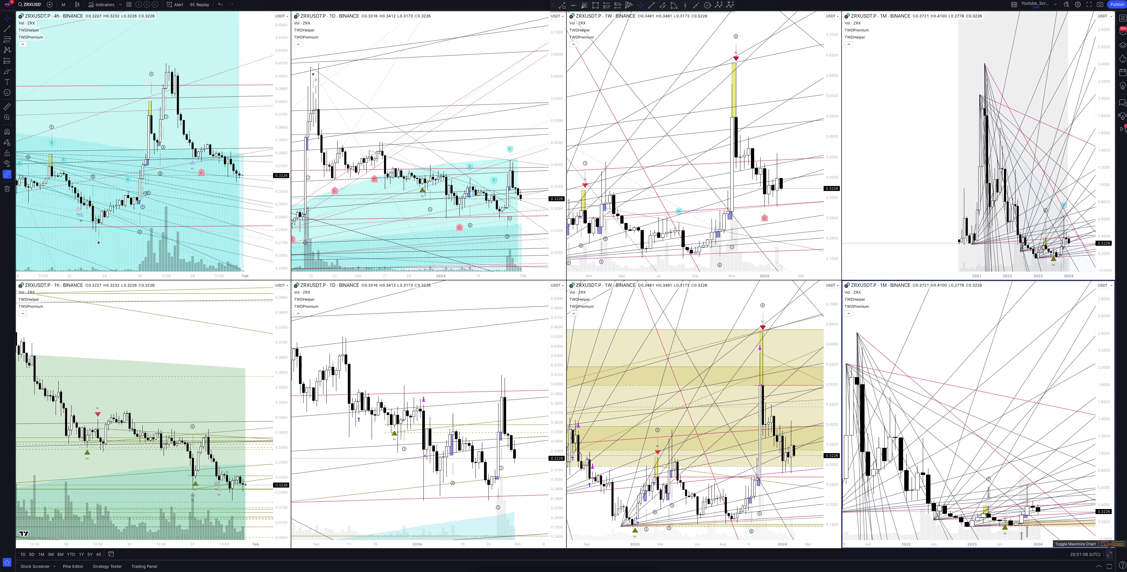
# View the upper weekly chart and the yellow-zoned lower weekly chart full-size in turn
pyautogui.click(1110, 555)
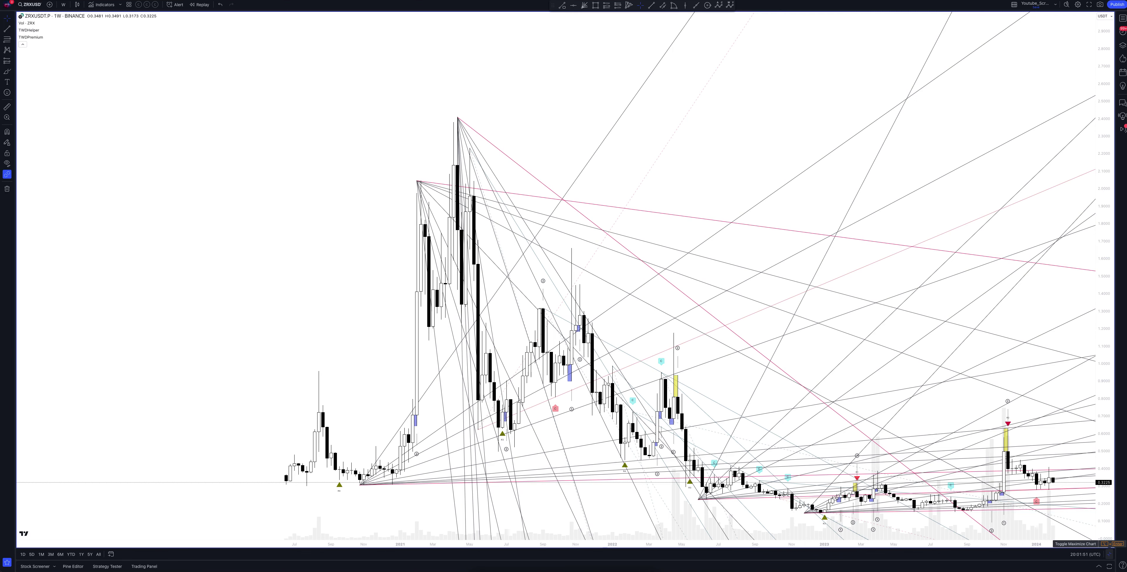
pyautogui.click(1110, 554)
pyautogui.click(582, 306)
pyautogui.hotkey('alt', 'Enter')
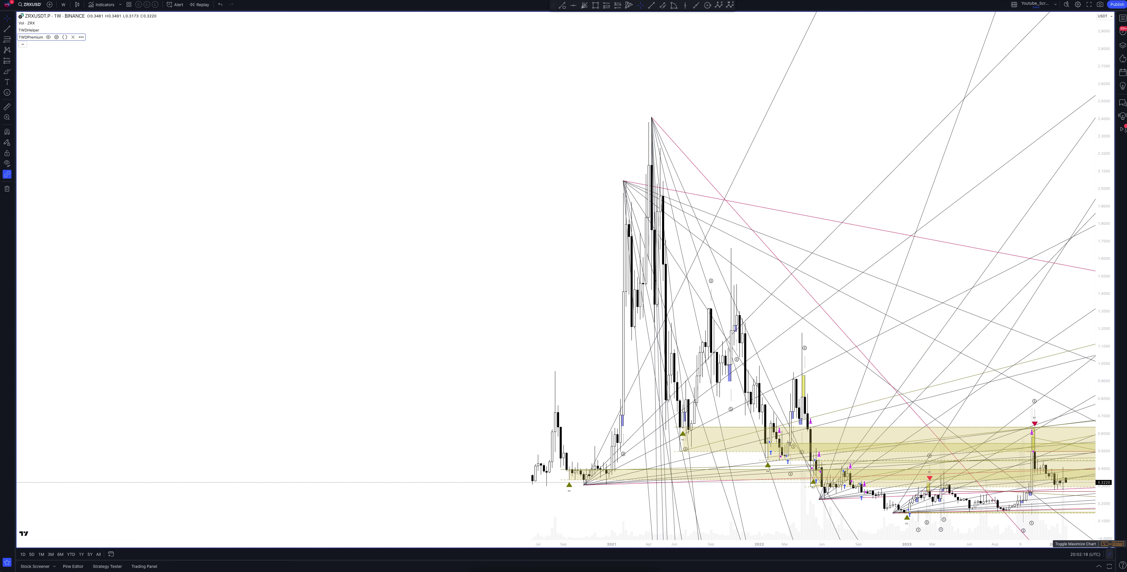
pyautogui.click(1110, 554)
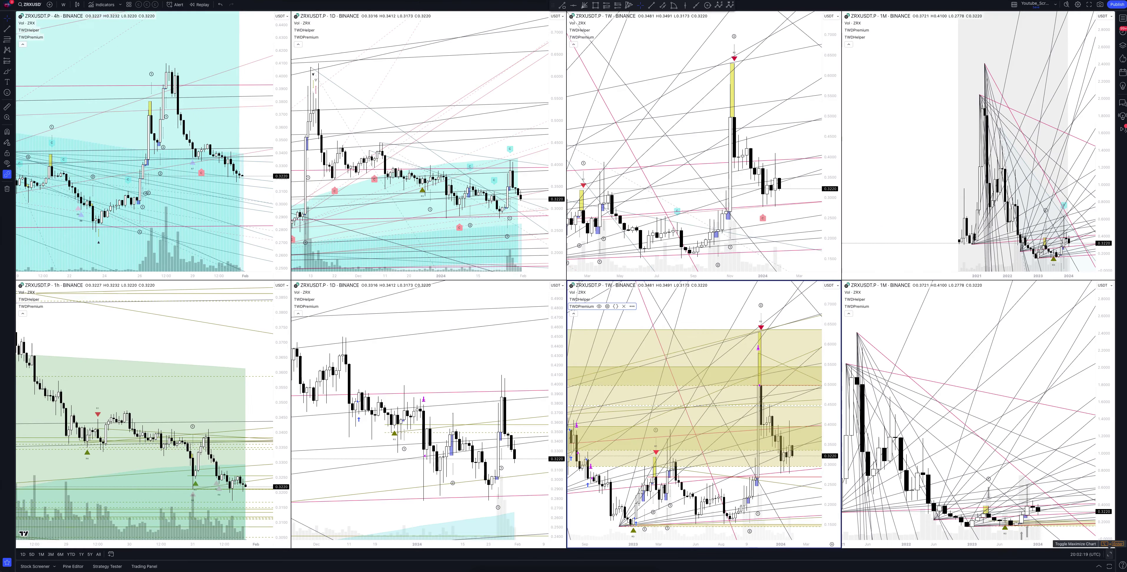
# Maximize the upper daily chart, then swap to the lower daily chart full-size
pyautogui.click(1109, 554)
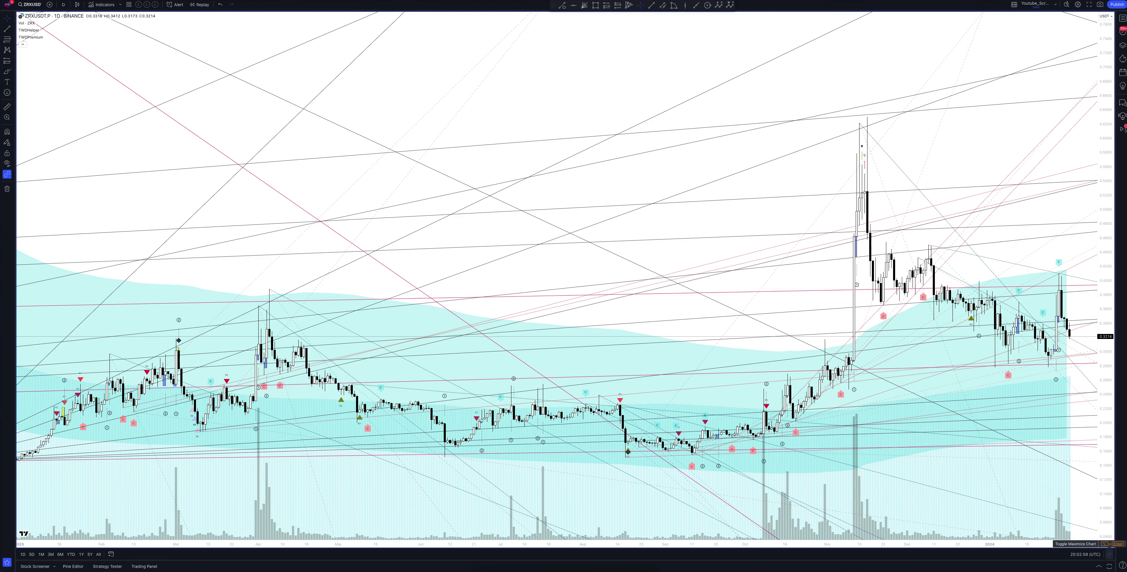
pyautogui.click(1109, 554)
pyautogui.click(1109, 554)
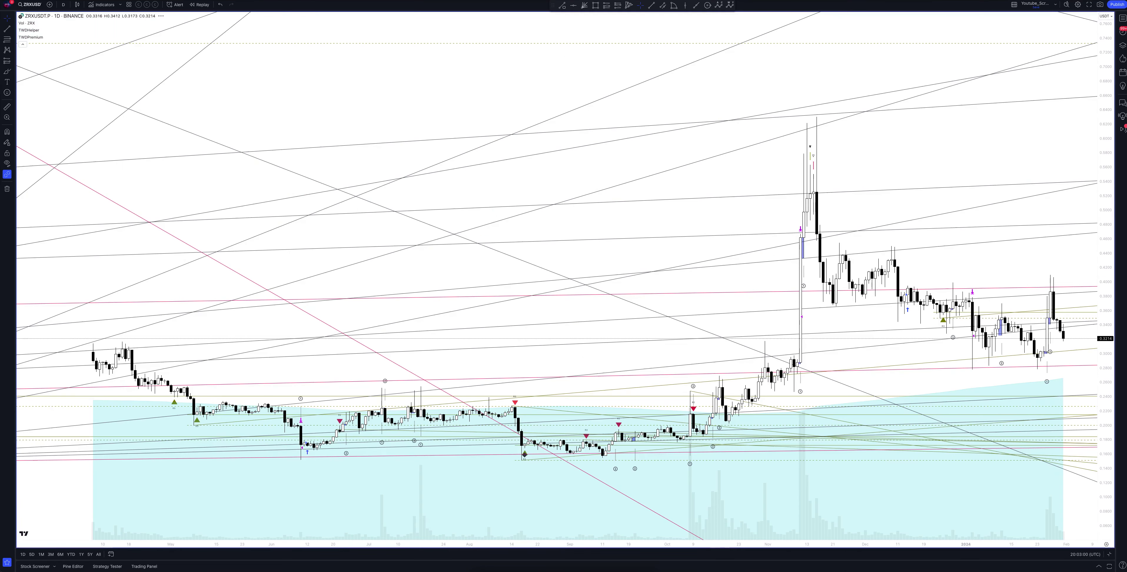
# Bring up the TWOPremium Strategy Tester overview for the daily chart, showing 28 closed trades
pyautogui.click(1110, 555)
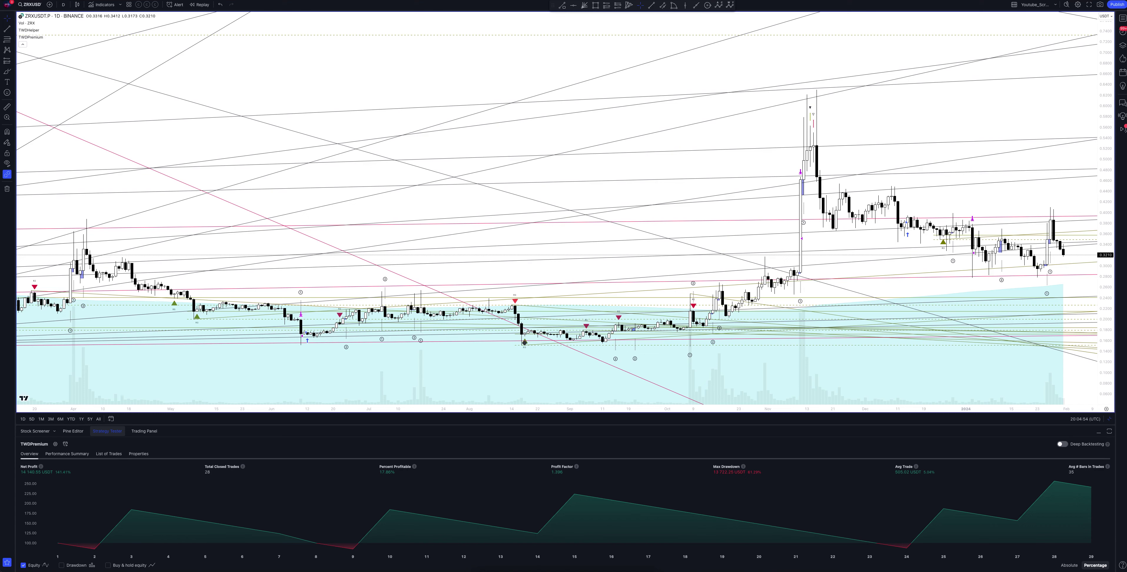
# Maximize the 4h chart to review its TWOPremium backtest (7 closed trades), then restore the grid
pyautogui.hotkey('alt', 'Return')
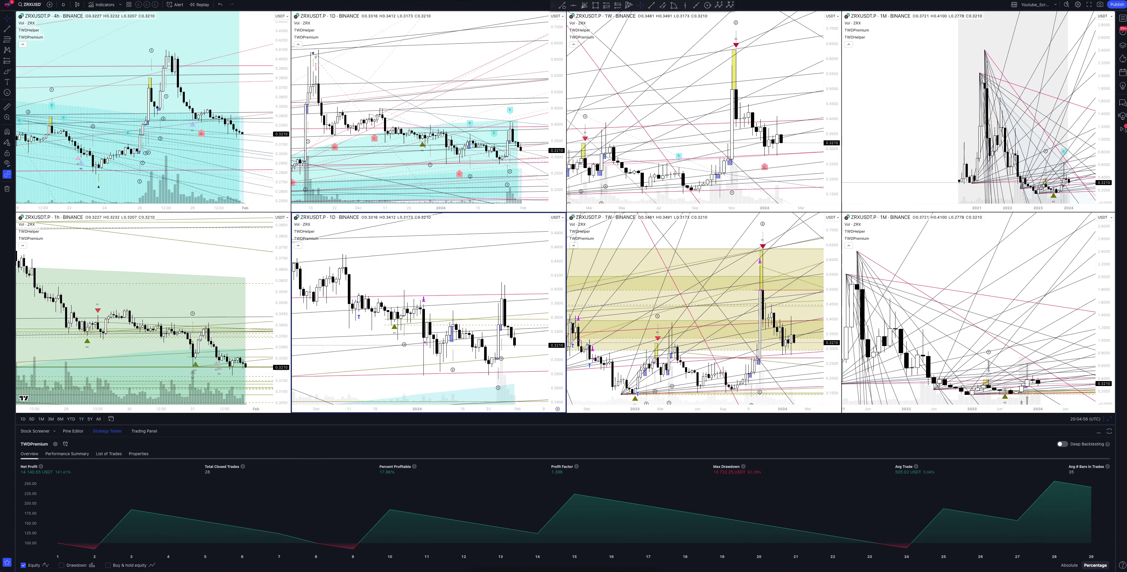
pyautogui.press('Tab')
pyautogui.hotkey('alt', 'Return')
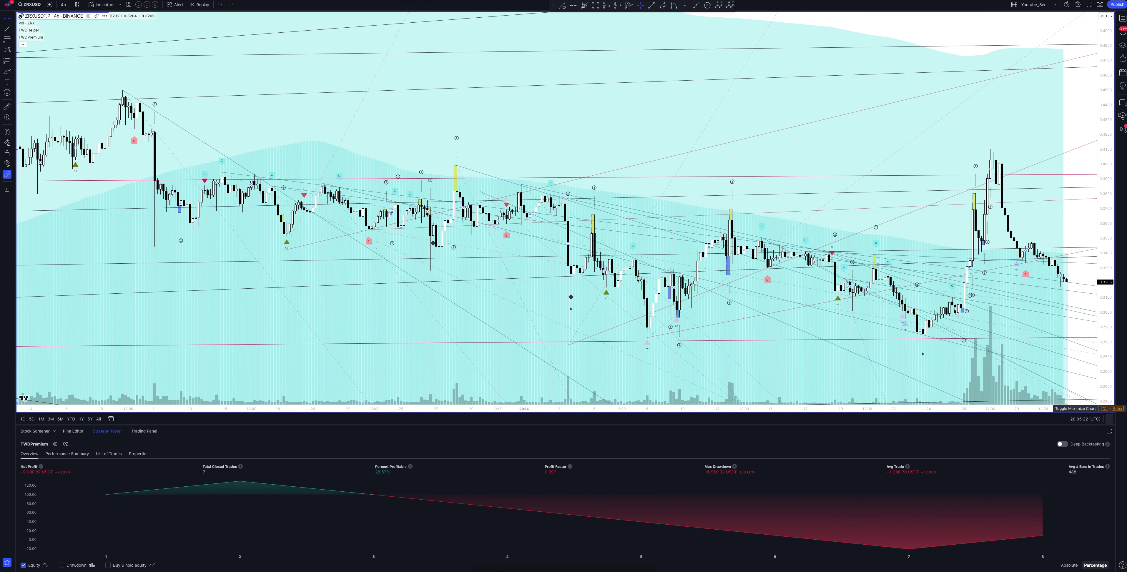
pyautogui.click(1110, 419)
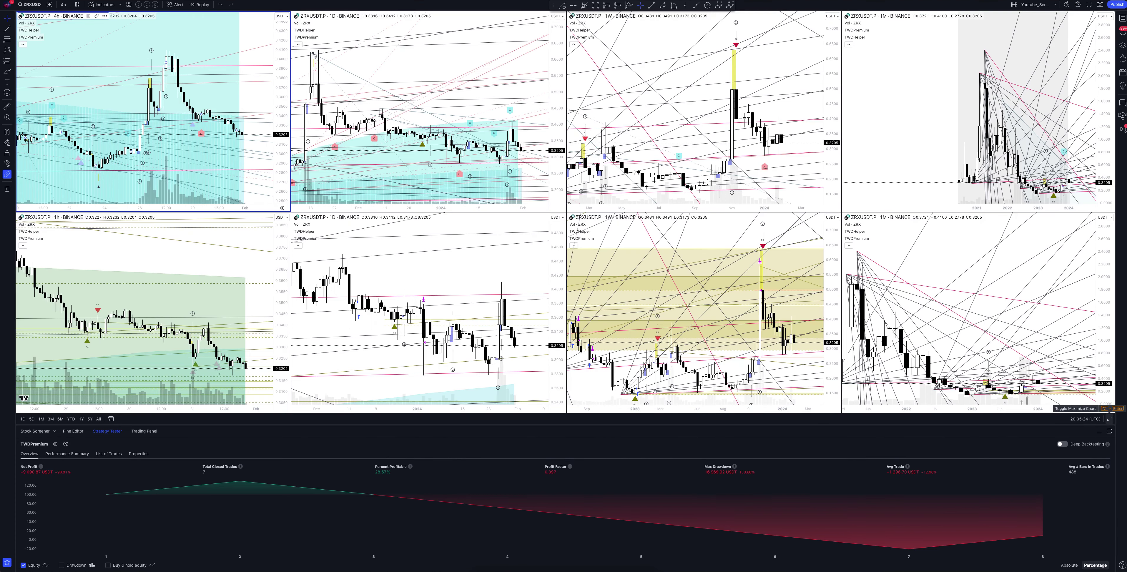
# Maximize the 1h chart and switch it to the 2h timeframe, giving 49 closed trades
pyautogui.click(1110, 418)
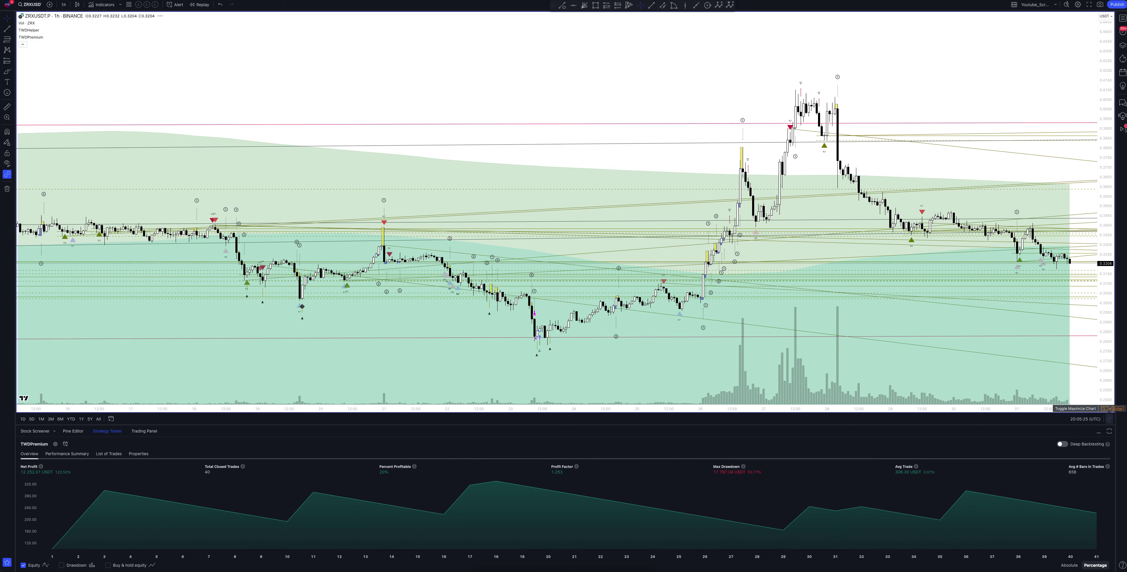
pyautogui.click(64, 4)
pyautogui.click(68, 161)
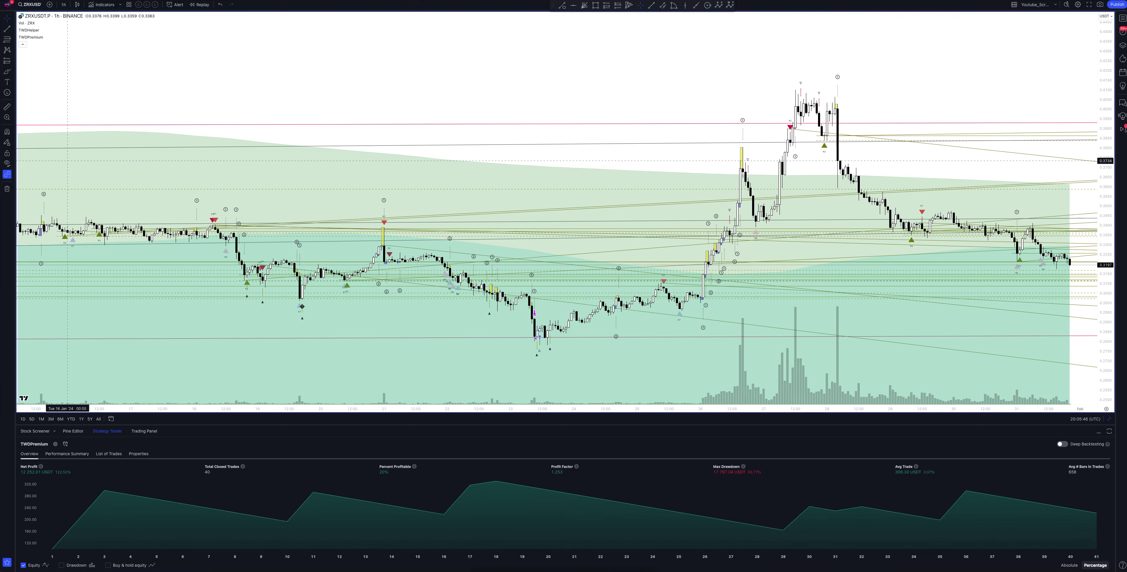
pyautogui.click(63, 4)
pyautogui.click(68, 170)
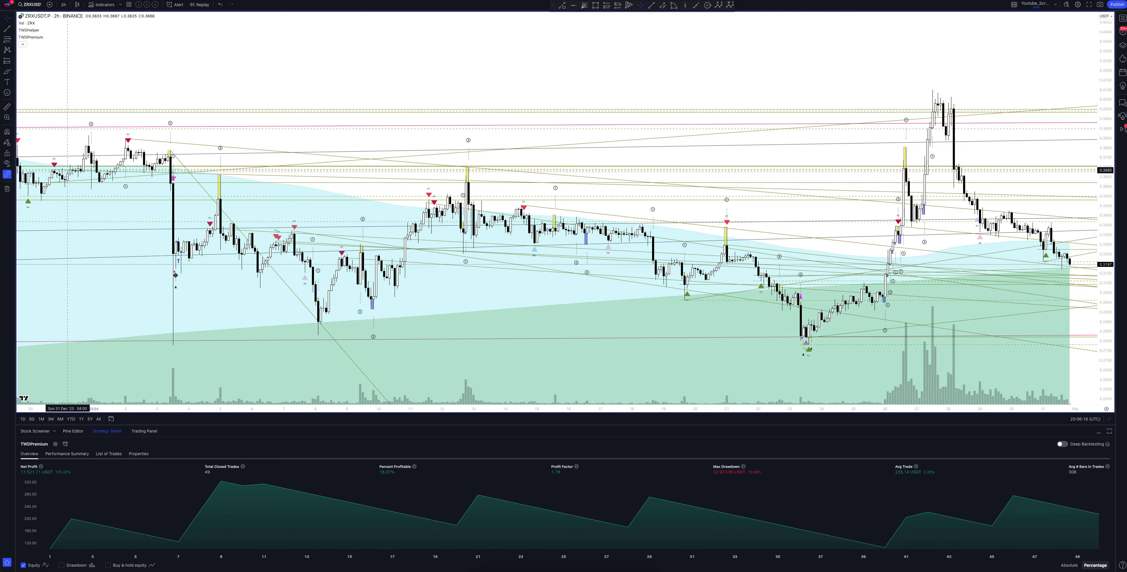
# Switch the chart from 2h to 3-hour bars, giving 39 closed trades
pyautogui.click(64, 4)
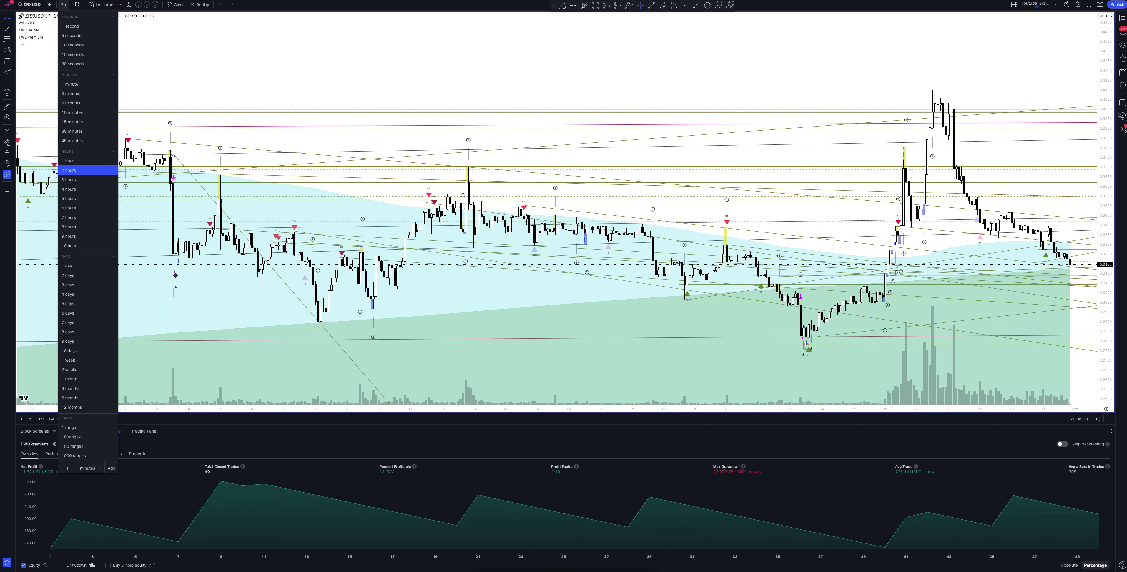
pyautogui.click(68, 180)
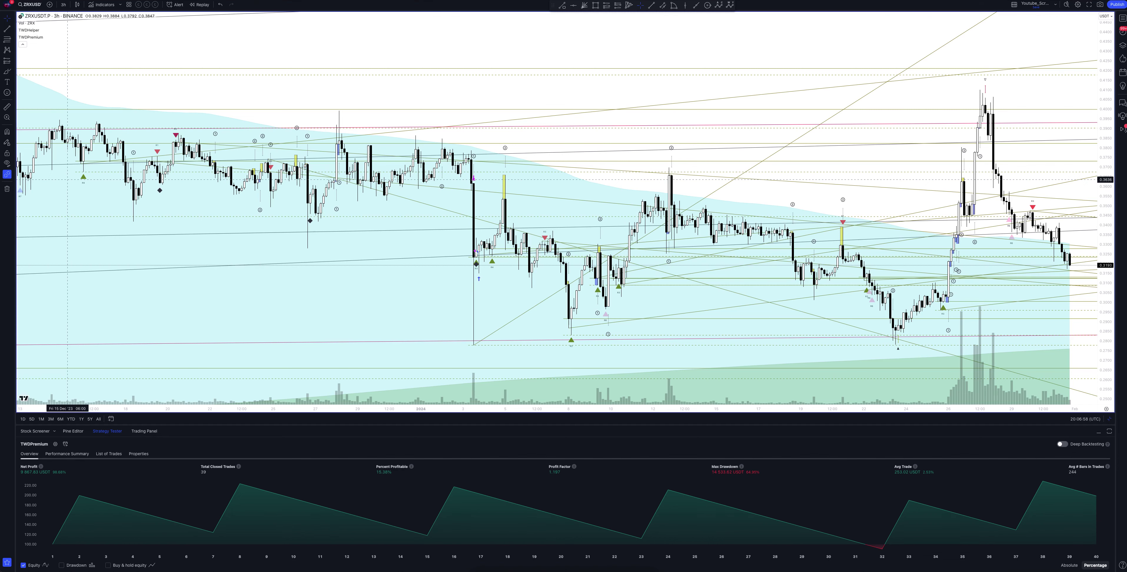
# Move the chart from 3-hour on to 4-hour bars
pyautogui.click(63, 4)
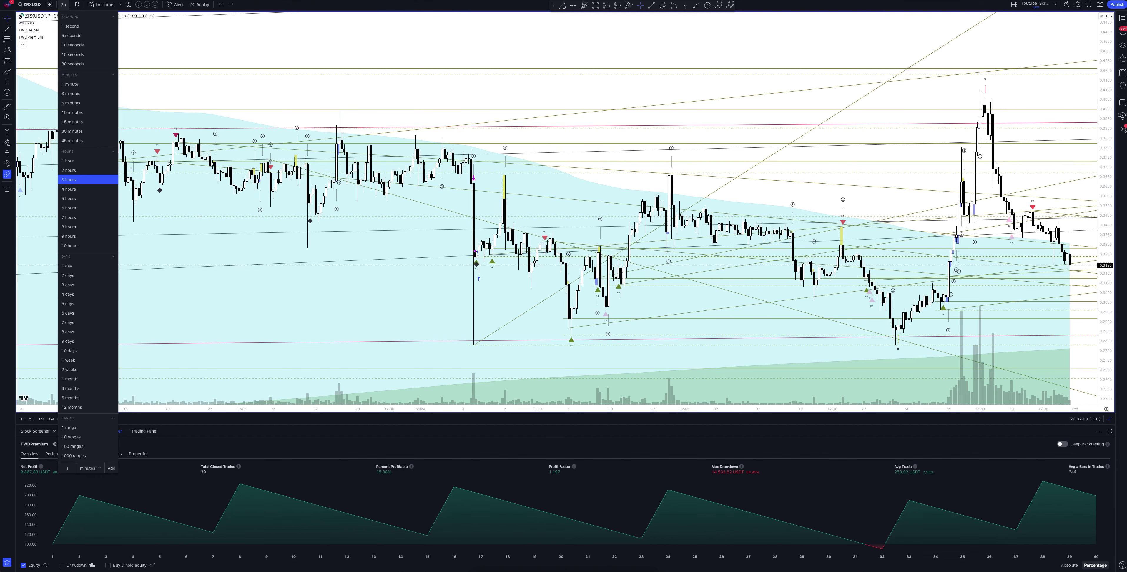
pyautogui.click(68, 188)
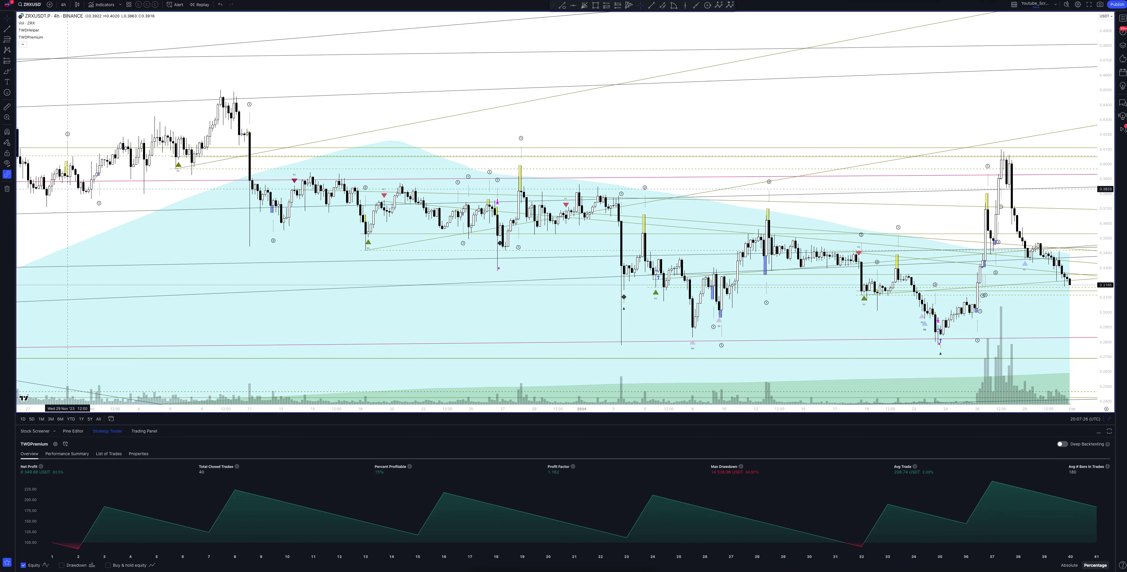
# Step the chart to 5-hour and then 6-hour bars, reaching 37 closed trades
pyautogui.click(63, 5)
pyautogui.click(69, 199)
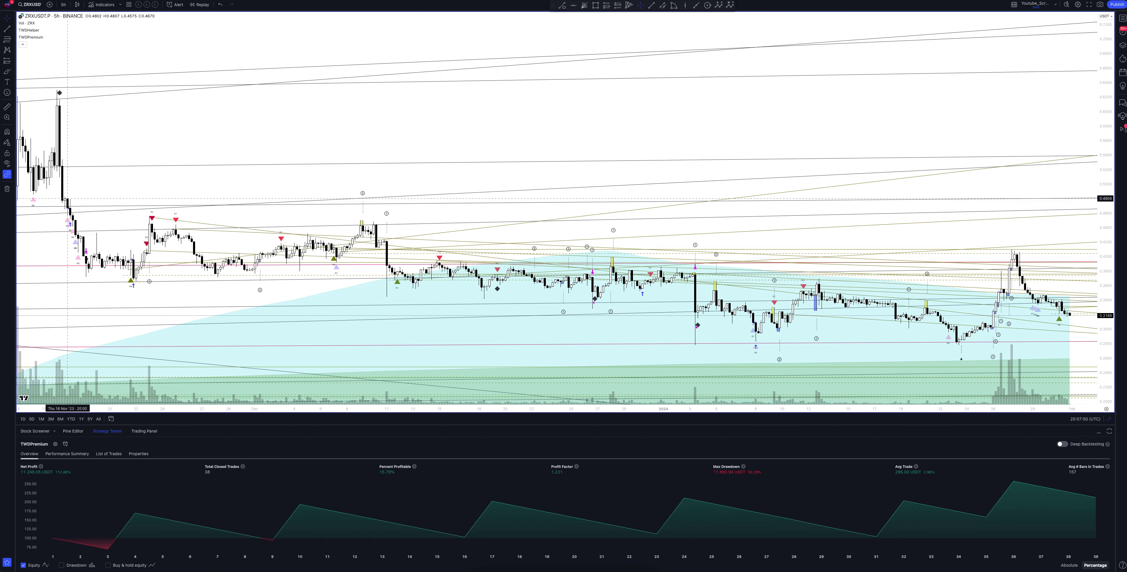
pyautogui.click(64, 5)
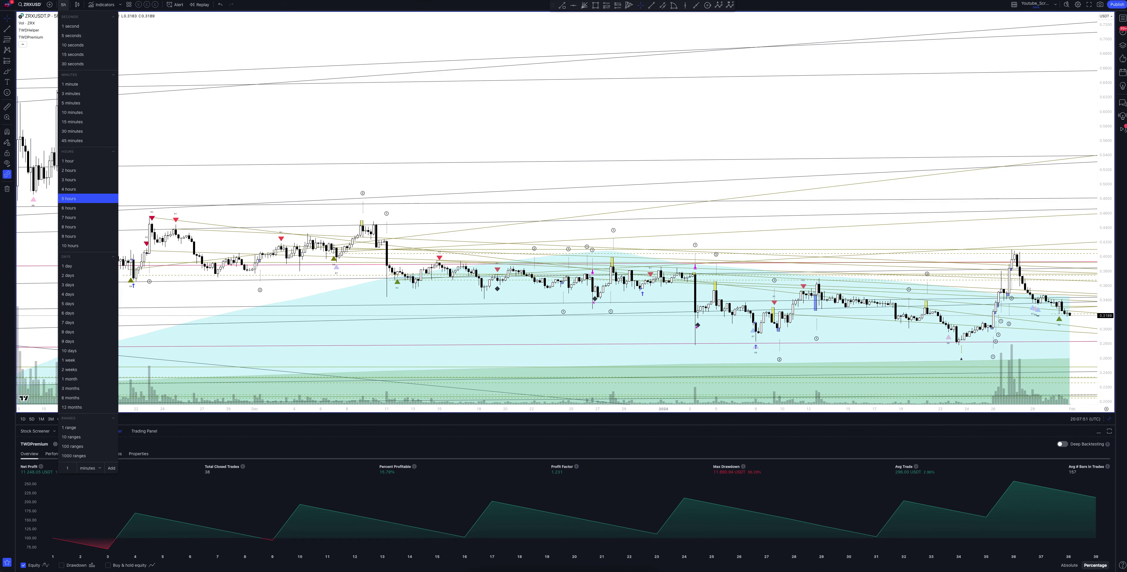
pyautogui.click(68, 208)
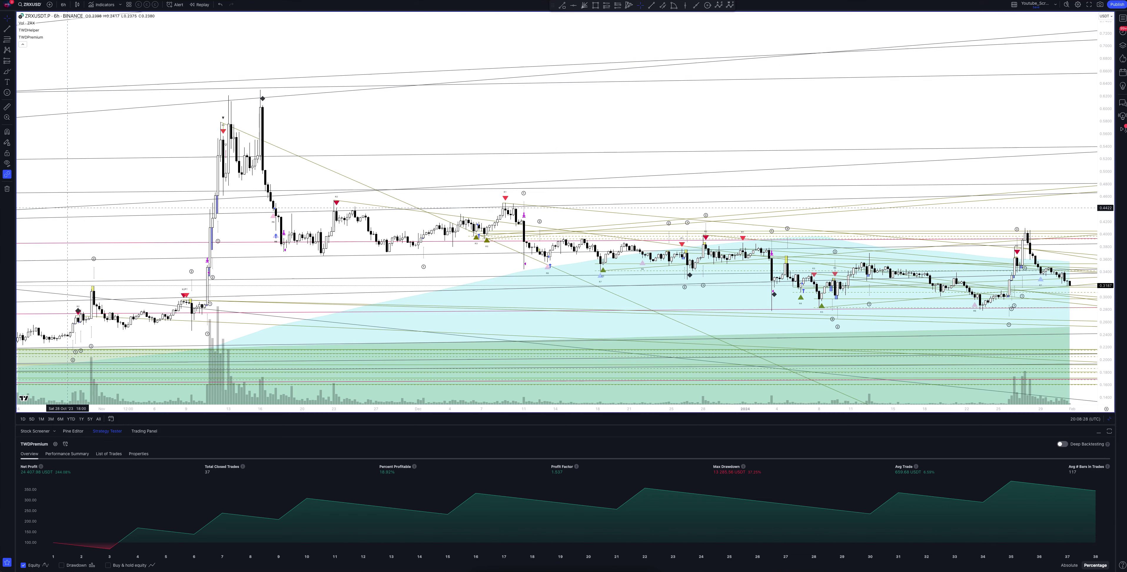
# Open the timeframe list for the 6-hour chart
pyautogui.click(63, 4)
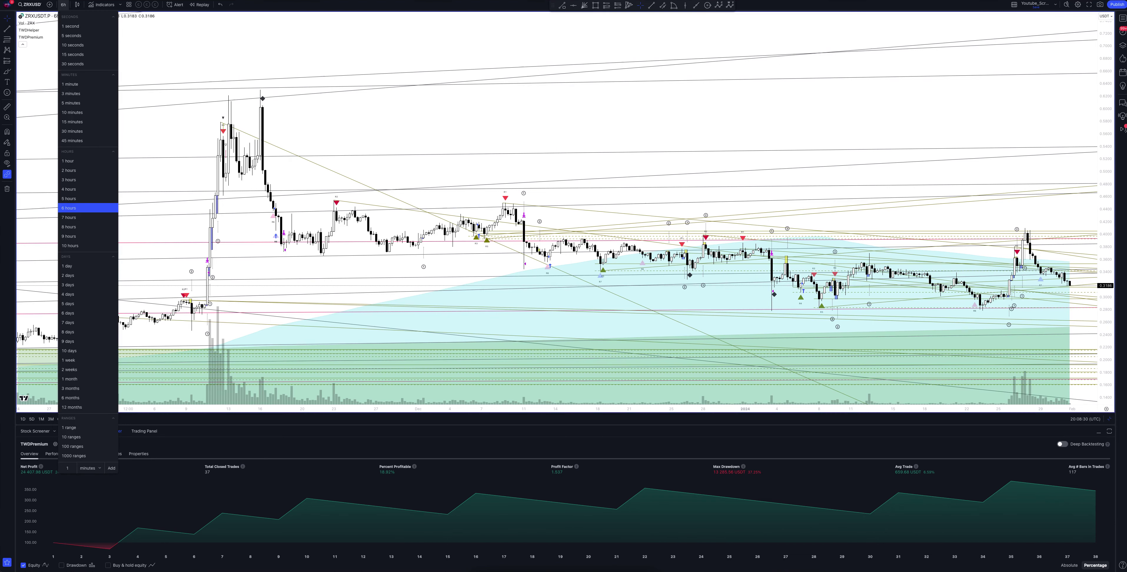
# Cycle the chart through 7-hour and 8-hour bars, back to 1-hour, then restore the grid
pyautogui.click(68, 217)
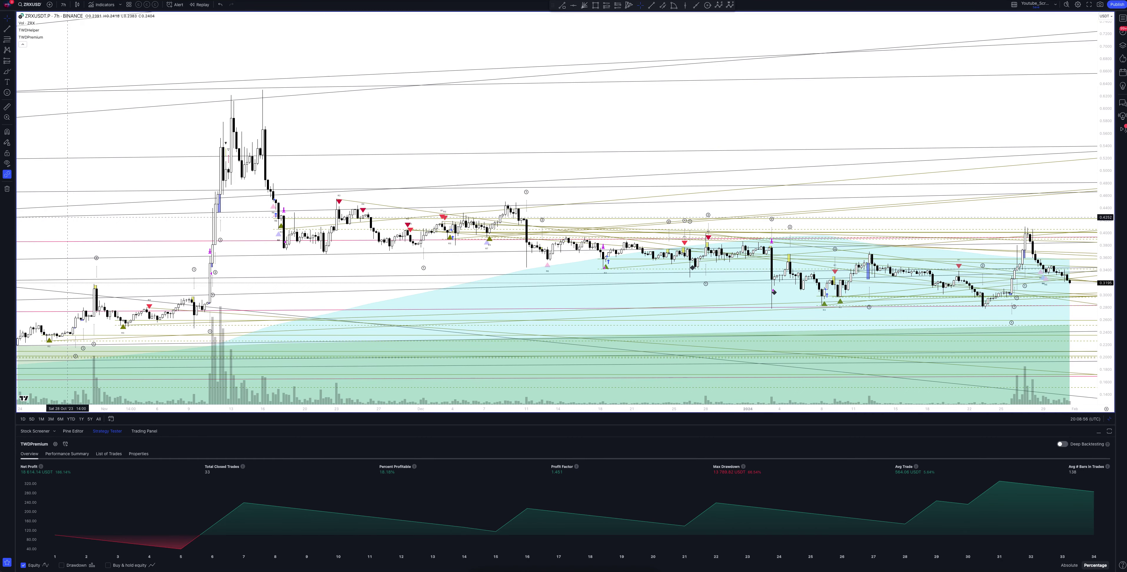
pyautogui.click(63, 4)
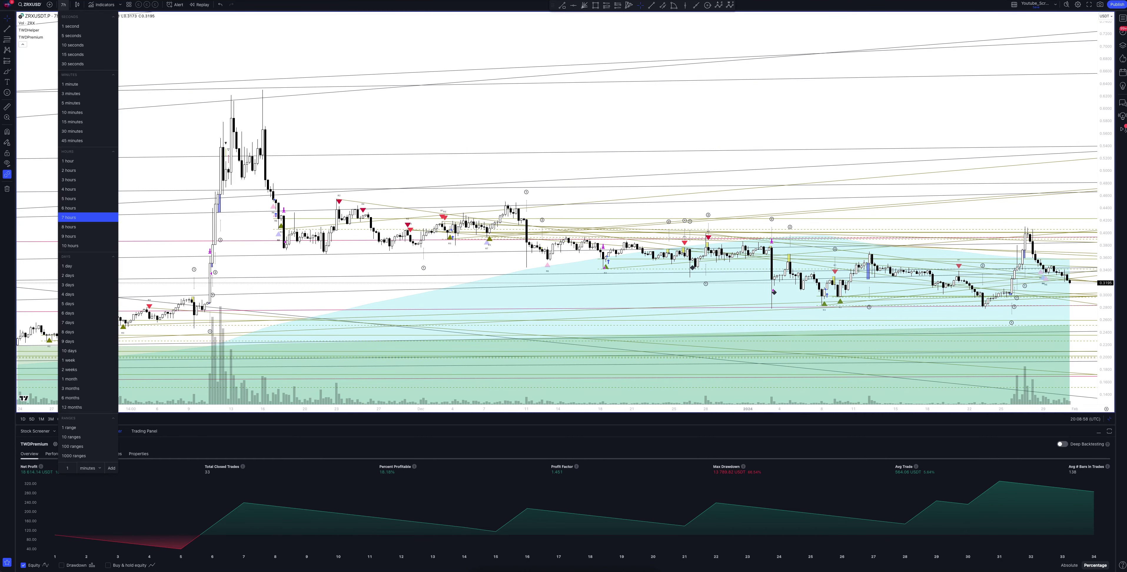
pyautogui.click(68, 227)
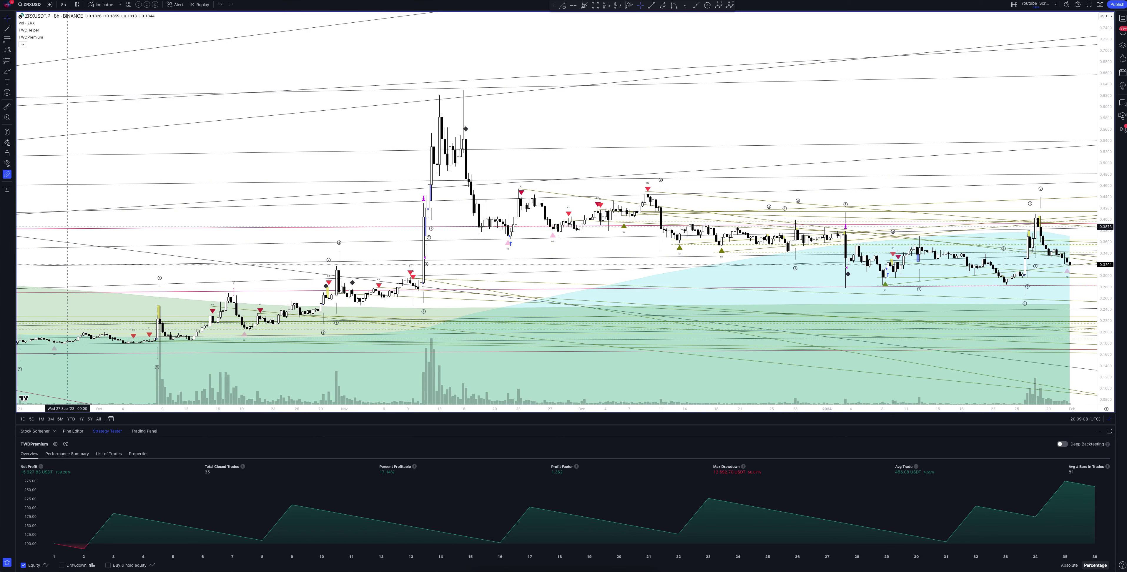
pyautogui.click(64, 5)
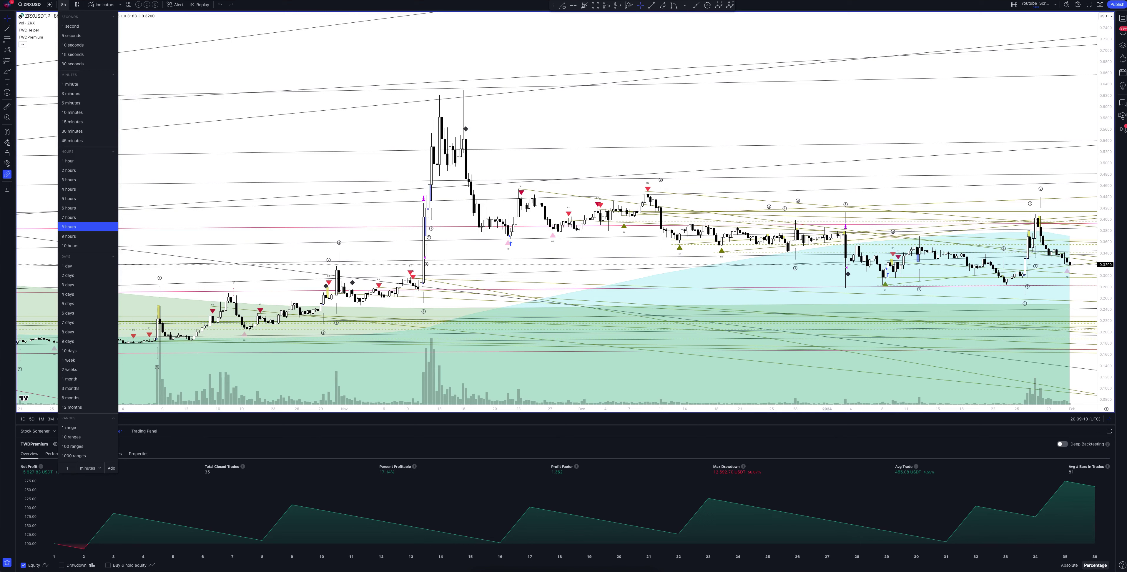
pyautogui.click(68, 161)
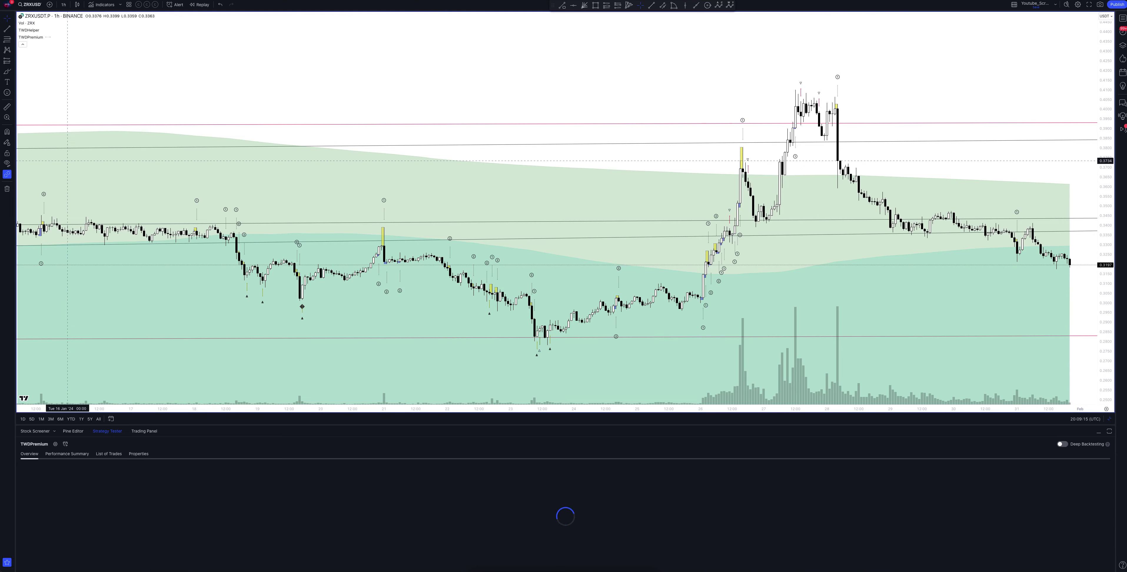
pyautogui.click(1110, 419)
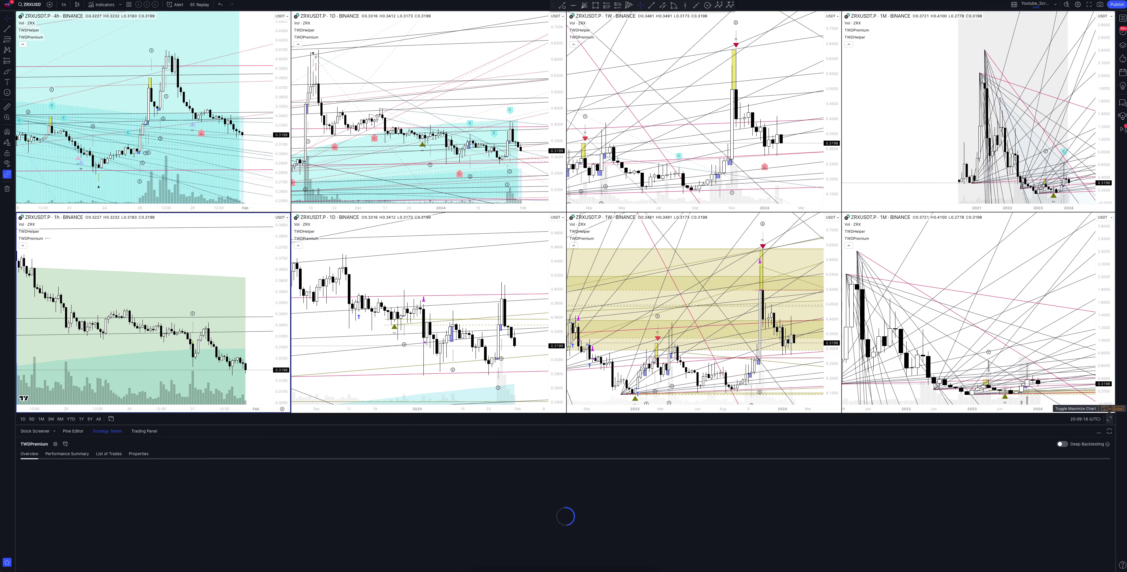